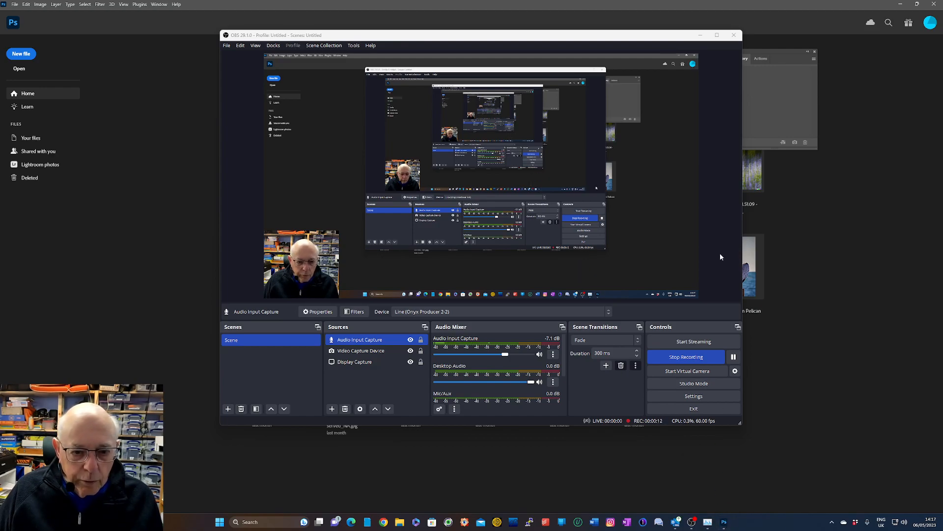
Minimise the recording program's window and move the floating History panel clear of the recent files
click(700, 36)
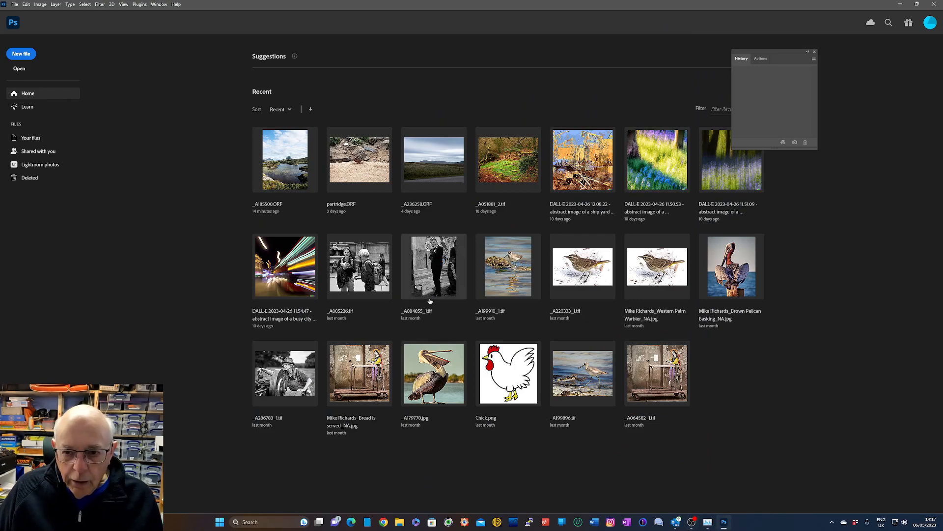
drag(767, 51, 874, 64)
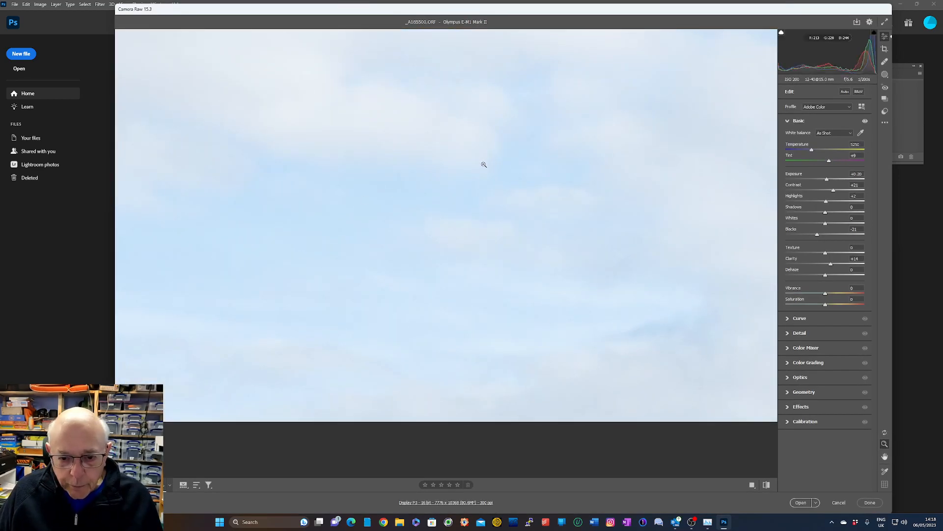
Check the raw landscape photo _A185500.ORF in Camera Raw, open it as a document, and close the floating Nik plugin panel
click(486, 287)
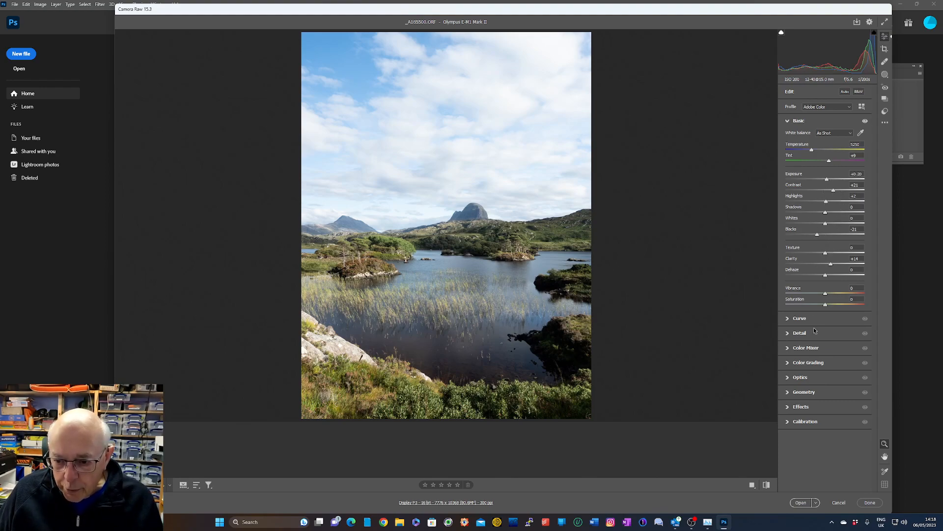
click(802, 504)
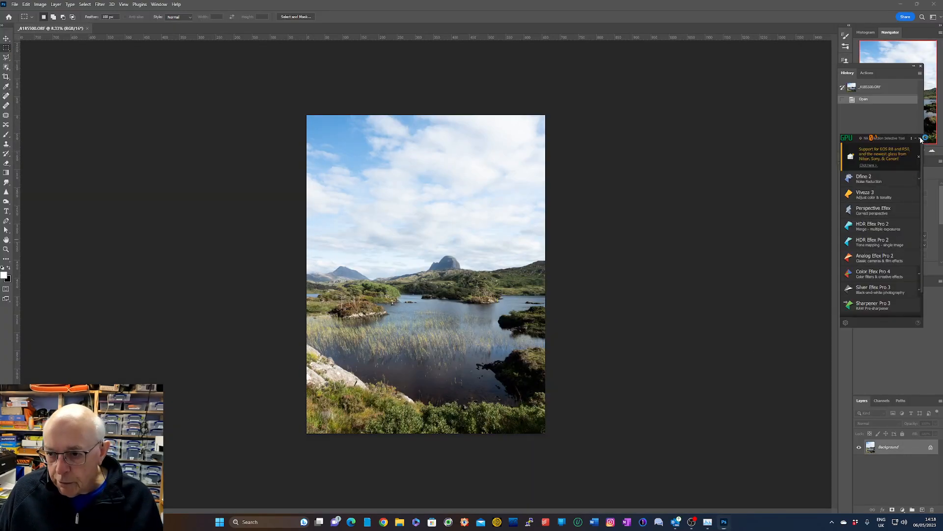
click(920, 138)
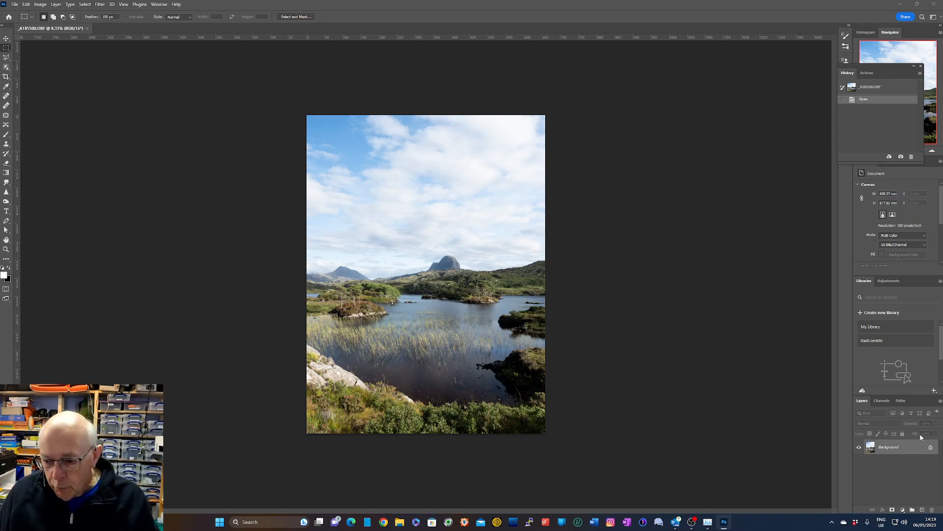
Duplicate the Background layer with the name SKY and convert the copy to a Smart Object
right_click(895, 448)
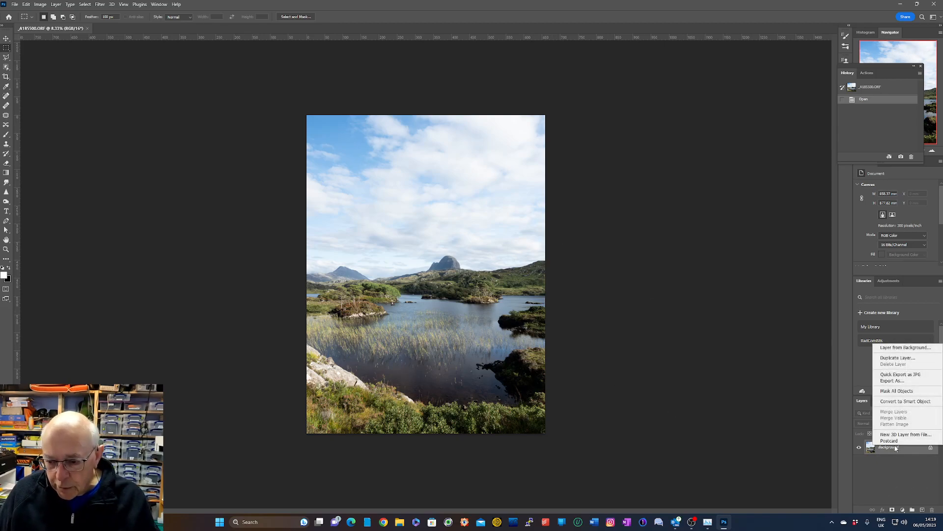
click(902, 359)
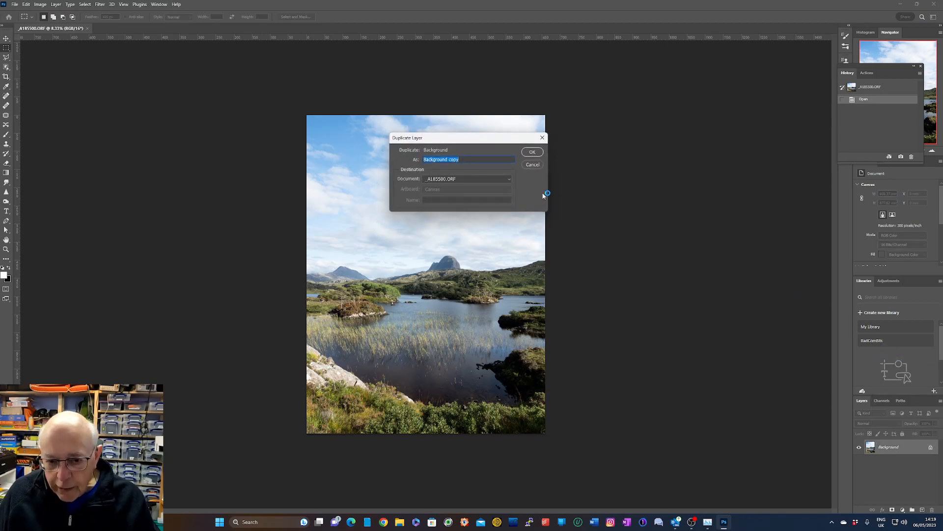
drag(460, 160, 403, 154)
text(Sk)
key(Return)
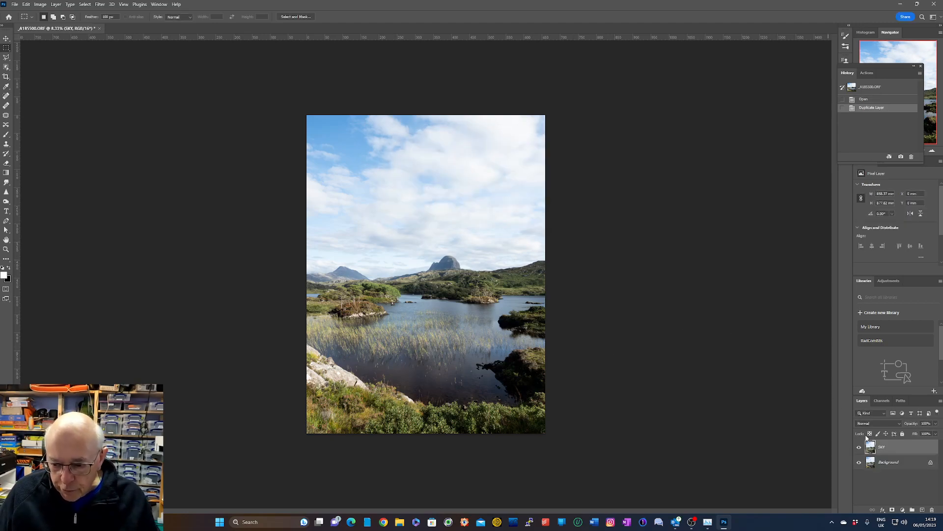
right_click(891, 449)
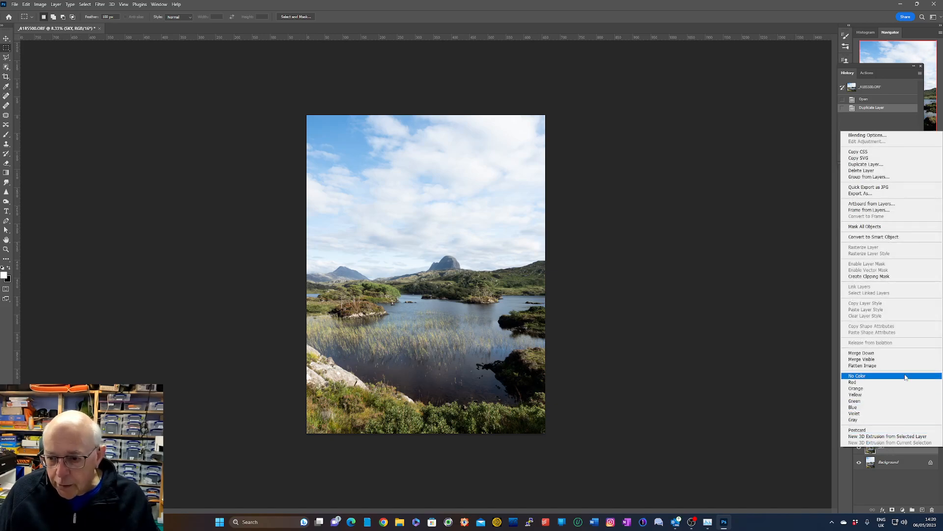
click(889, 238)
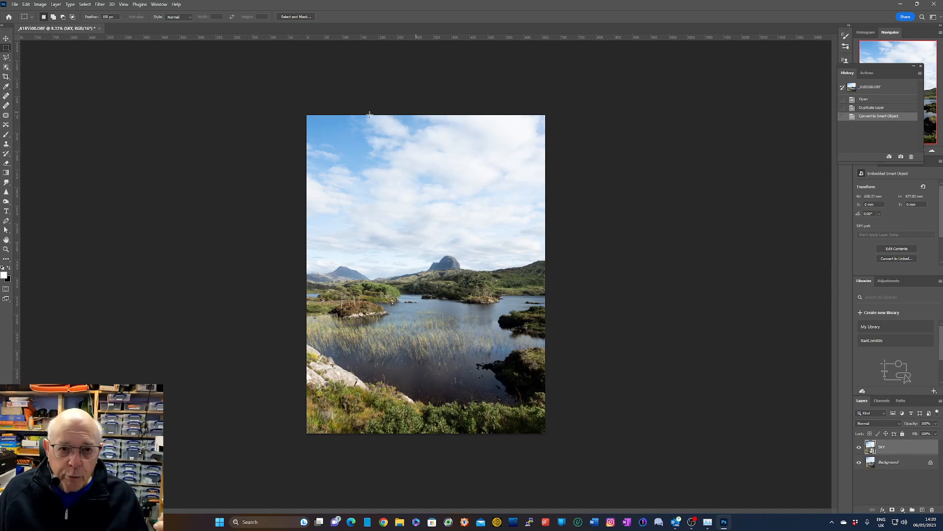
Start the Camera Raw Filter on the SKY layer and draw a linear gradient mask from the photo's top edge down to the far shoreline
click(100, 5)
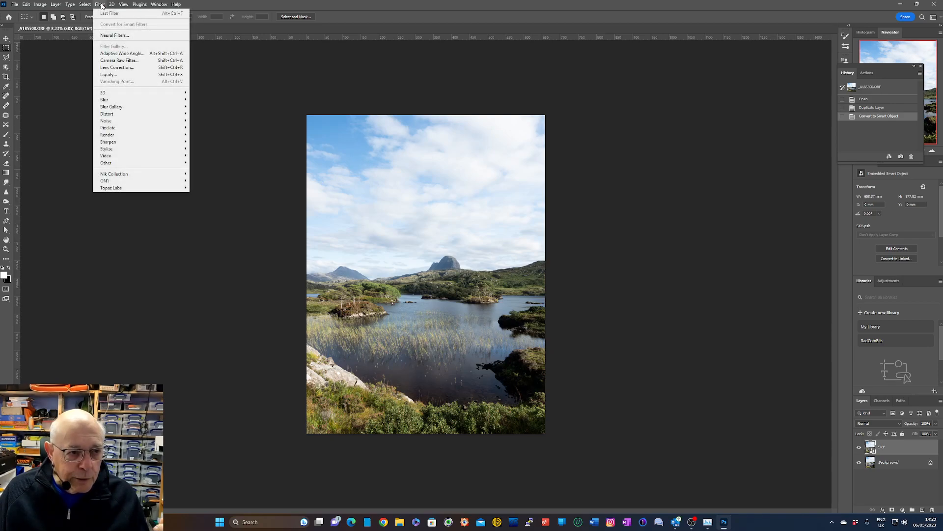
click(128, 61)
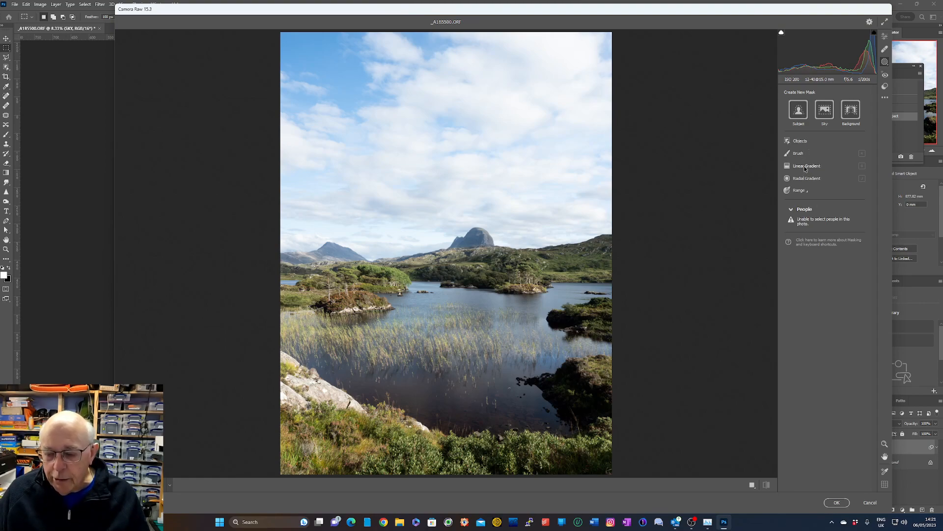
mouse_move(805, 169)
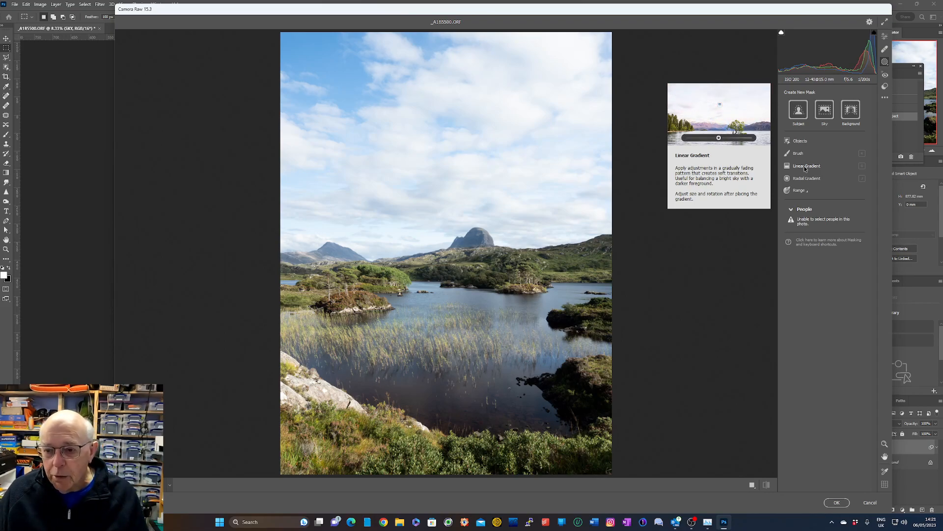
click(806, 166)
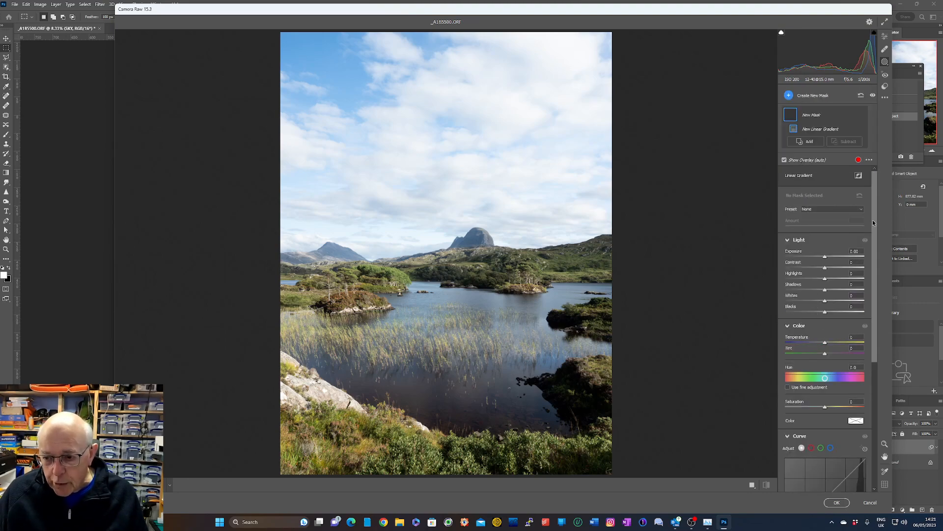
mouse_move(875, 222)
mouse_down()
mouse_move(873, 234)
mouse_move(874, 226)
mouse_up()
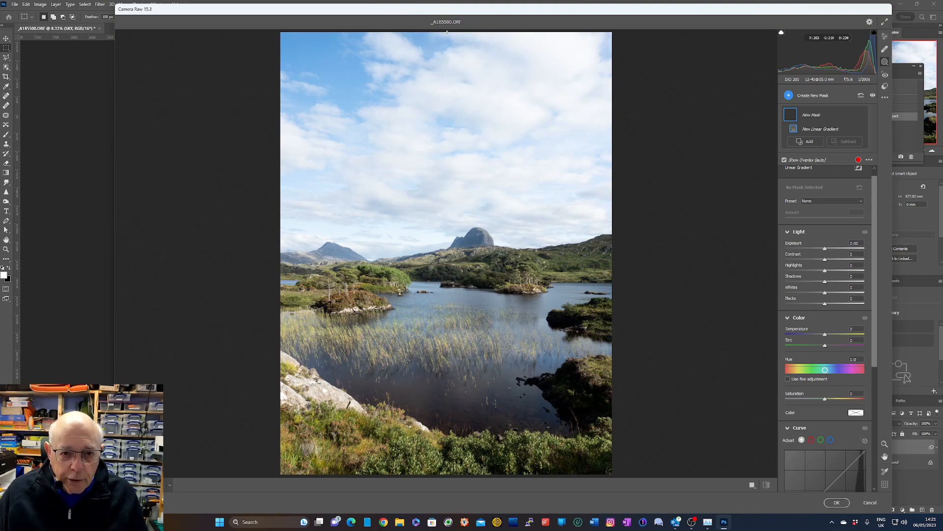
drag(448, 32, 470, 271)
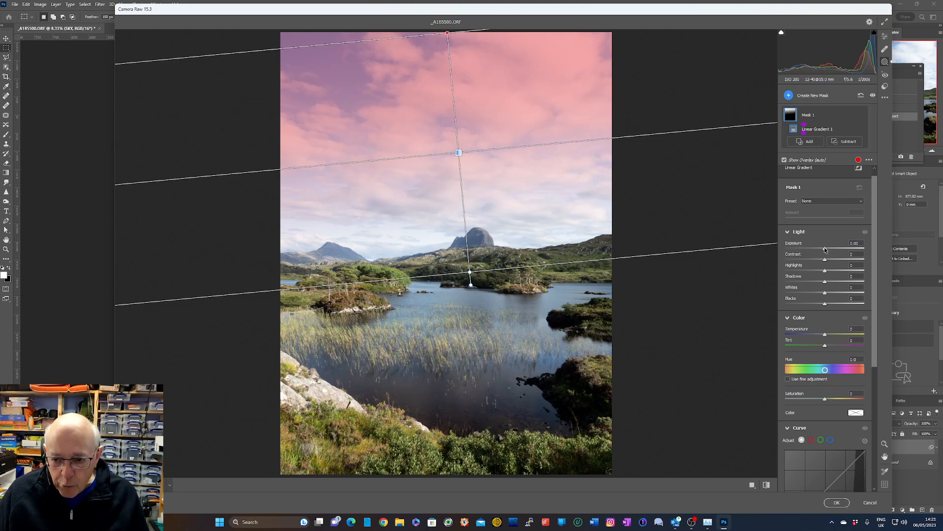
Set the gradient mask's exposure to -4.00 and adjust its extent and tilt so it fades from the lower clouds to the far shoreline
drag(826, 249, 786, 248)
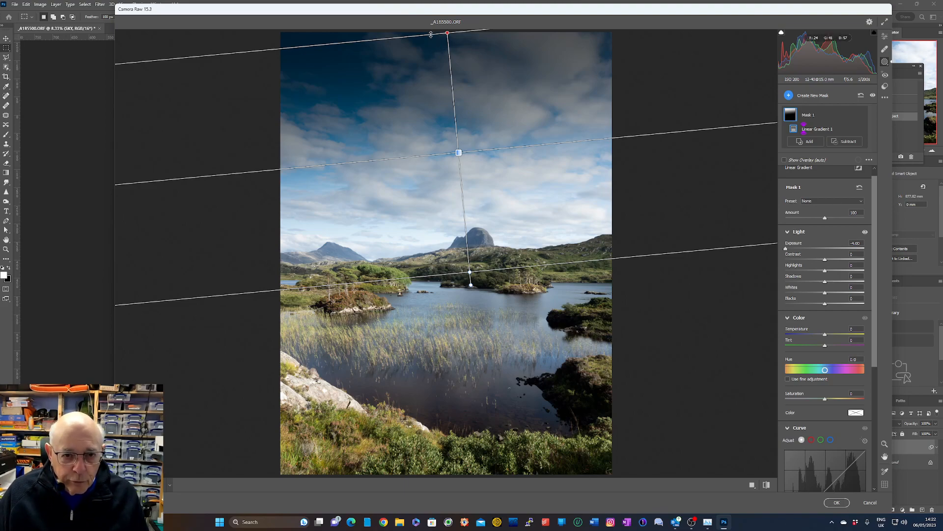
drag(431, 34, 442, 186)
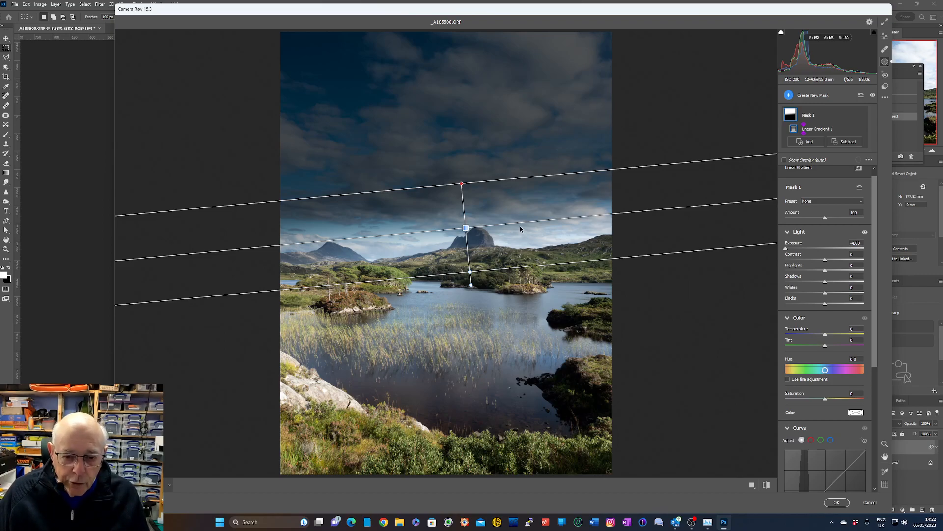
mouse_move(522, 223)
mouse_down()
mouse_move(519, 212)
mouse_move(522, 228)
mouse_move(529, 220)
mouse_move(525, 235)
mouse_up()
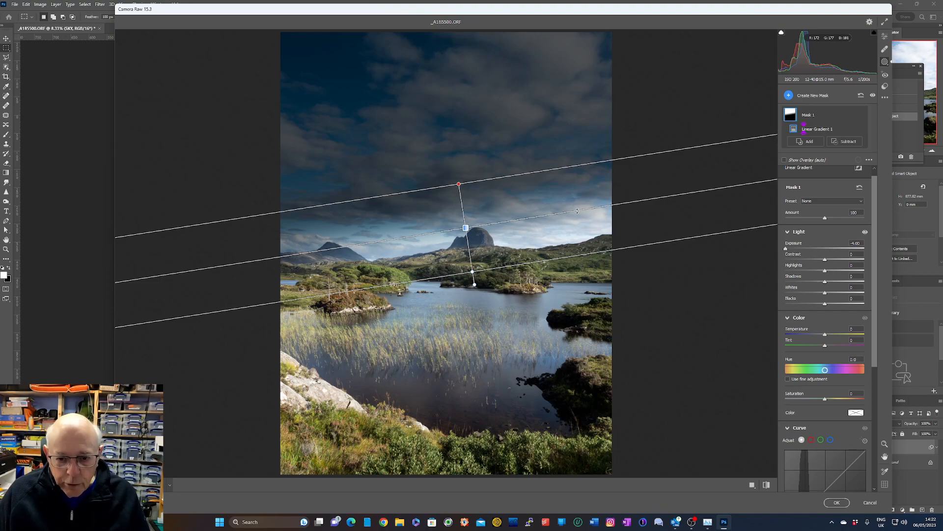
drag(577, 211, 576, 214)
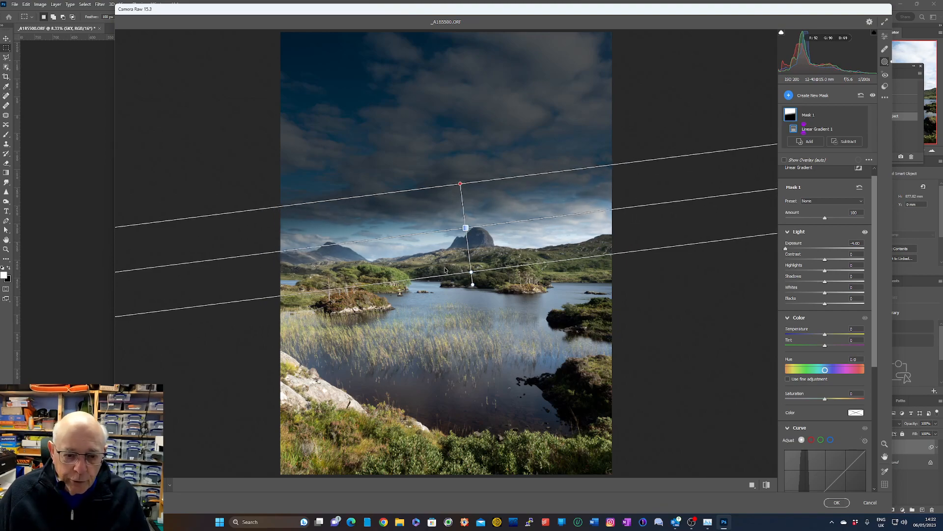
drag(479, 270, 479, 264)
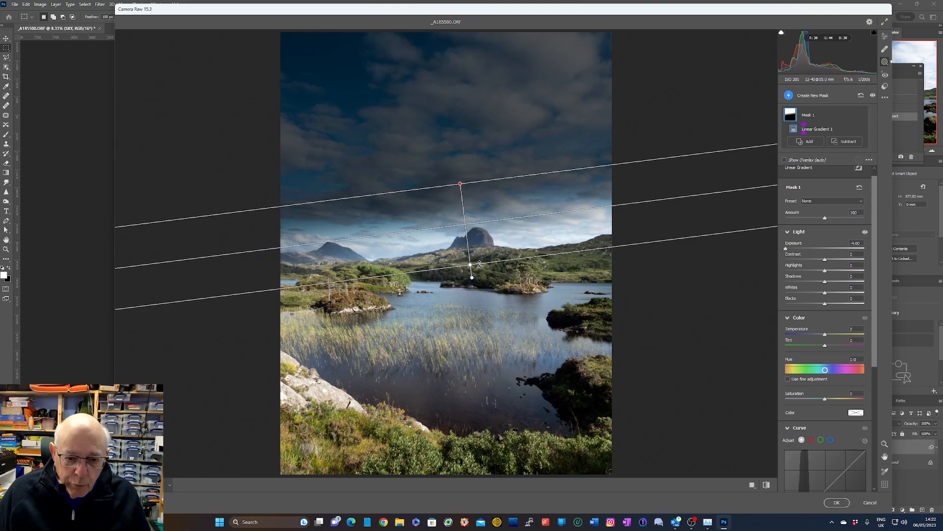
drag(496, 179, 496, 177)
drag(518, 259, 519, 261)
Set the sky gradient's exposure to -0.70, contrast to +14, blacks to -15 and temperature to -18, and apply the filter
double_click(786, 250)
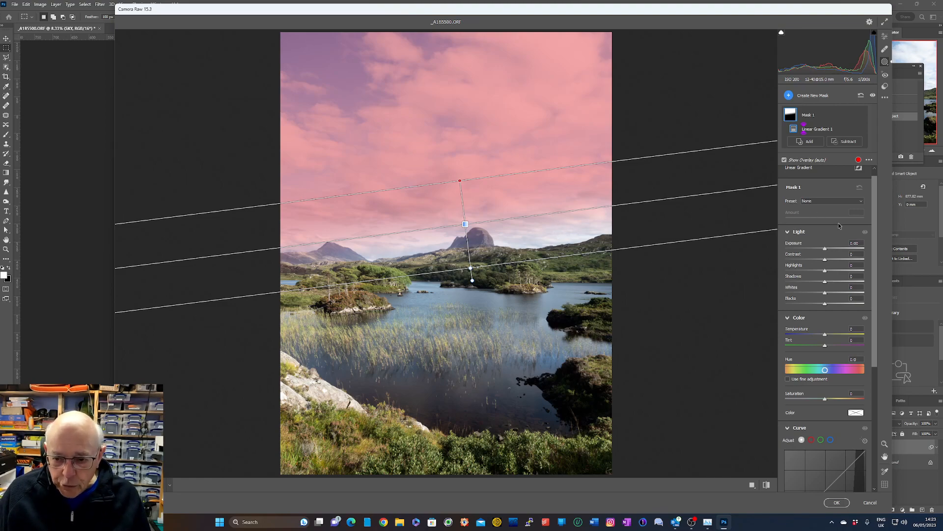
drag(825, 250, 825, 249)
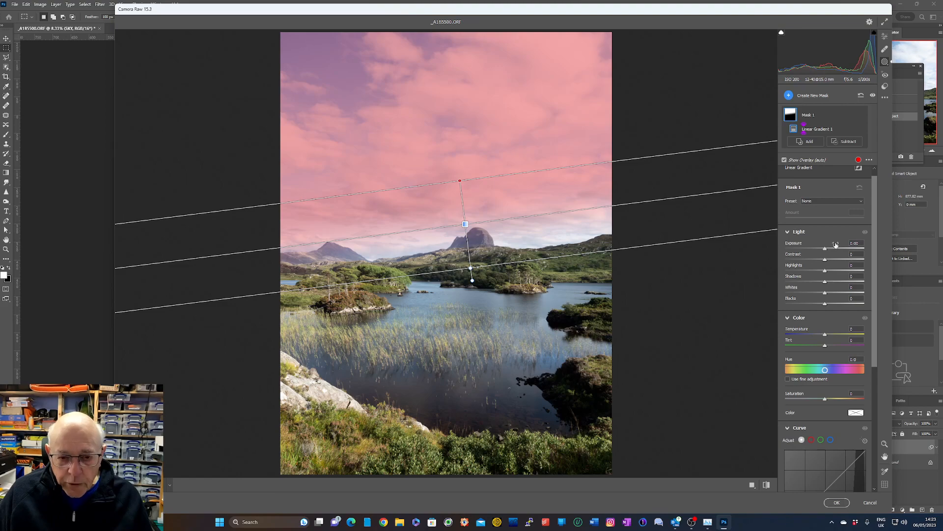
mouse_move(826, 250)
mouse_down()
mouse_move(818, 246)
mouse_move(833, 262)
mouse_up()
drag(825, 304, 820, 301)
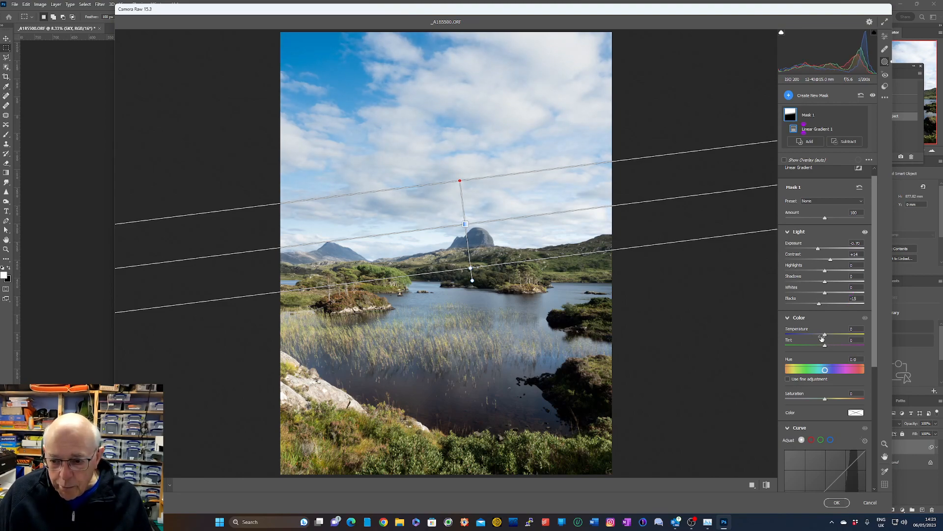
drag(825, 336, 818, 334)
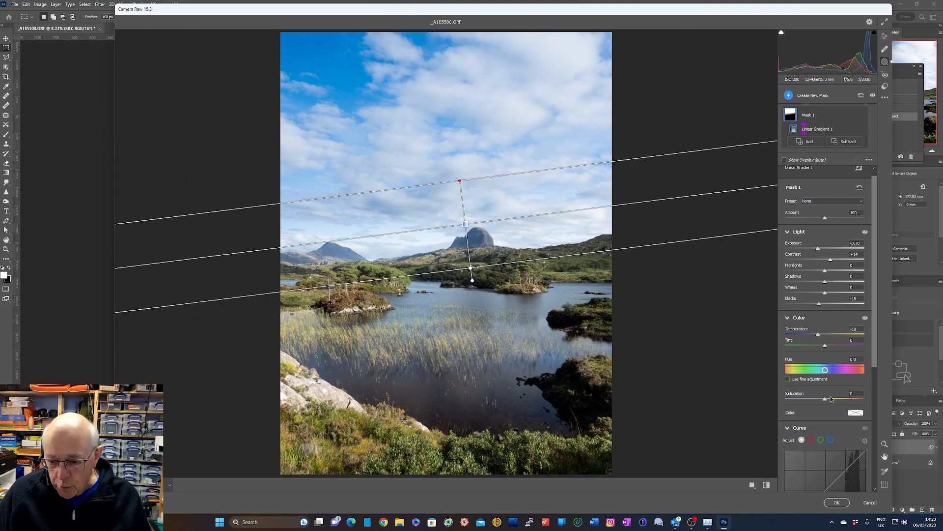
click(837, 503)
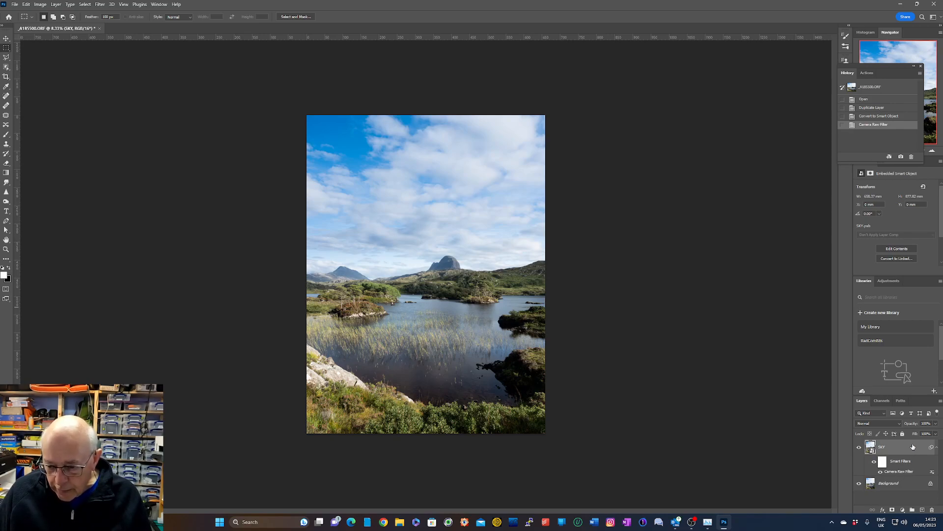
Reopen the SKY layer's Camera Raw smart filter, cancel it without changes, and delete the SKY layer
double_click(910, 473)
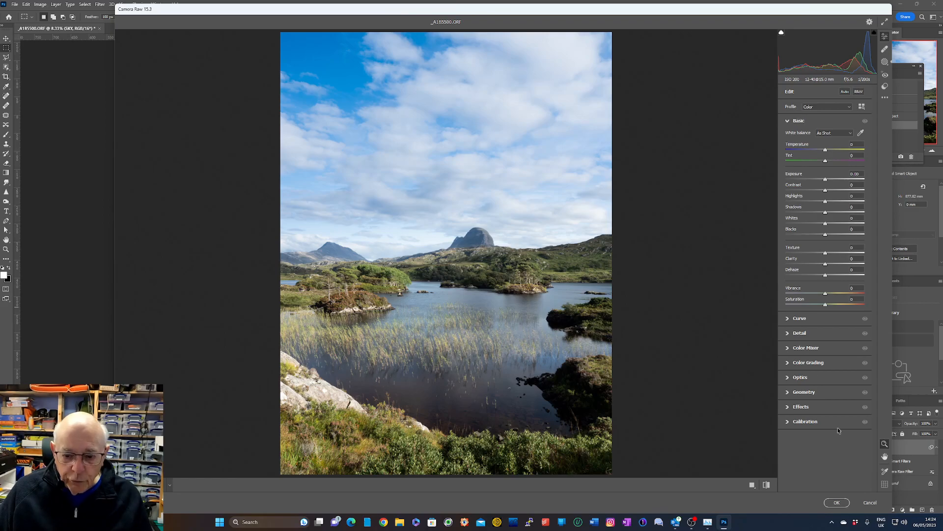
click(870, 503)
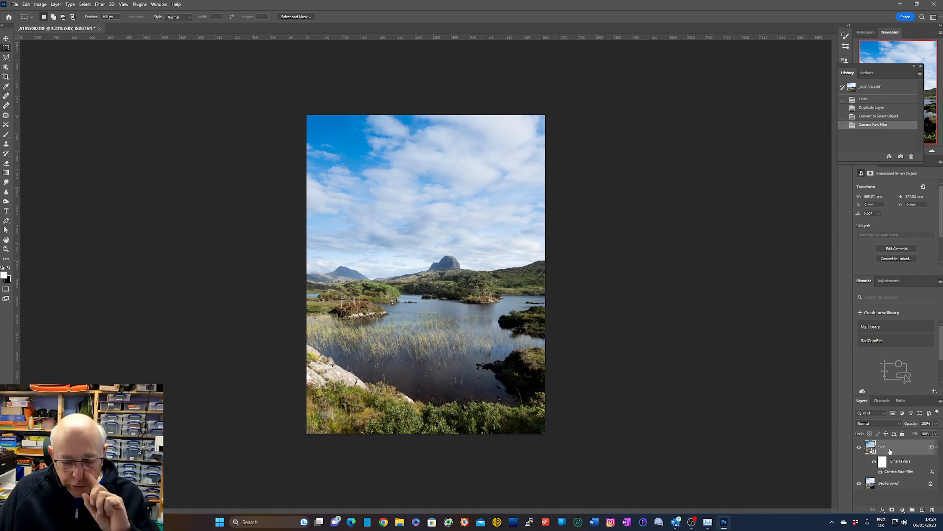
click(932, 512)
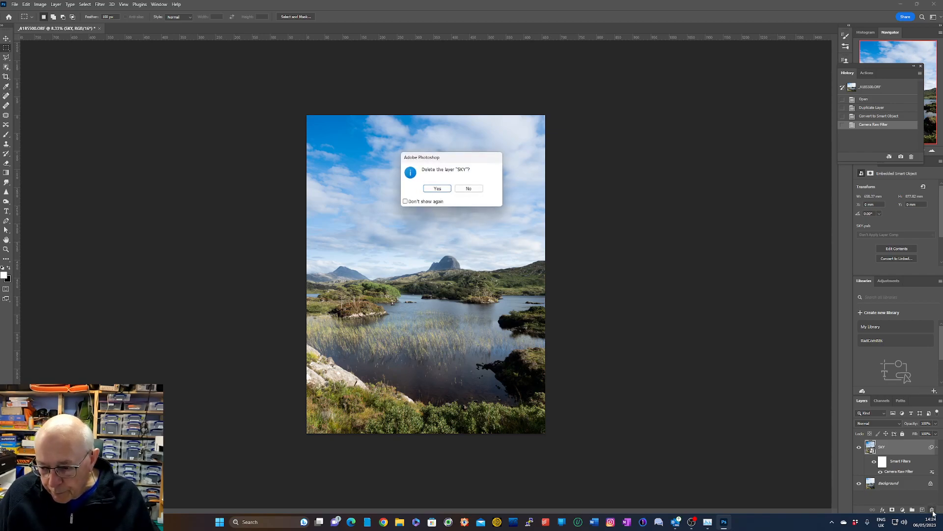
click(437, 189)
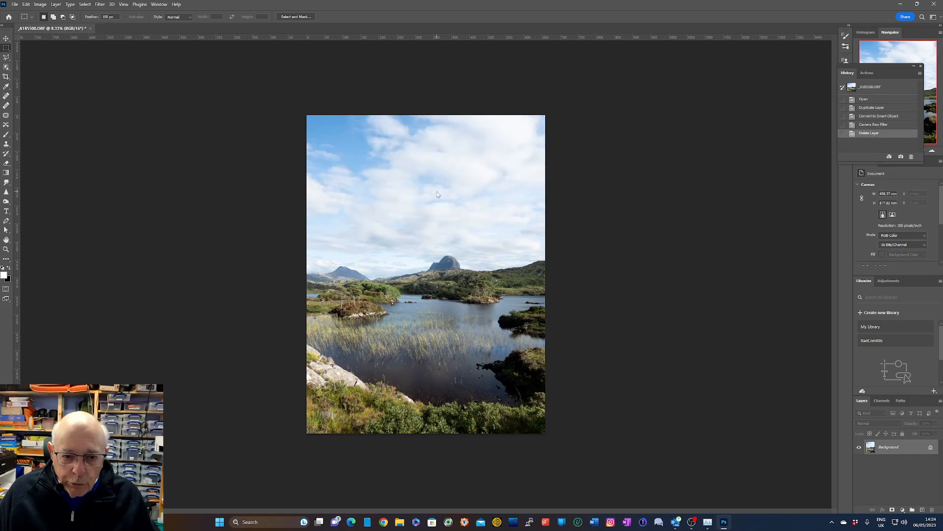
Duplicate the Background layer with the name sky
right_click(897, 448)
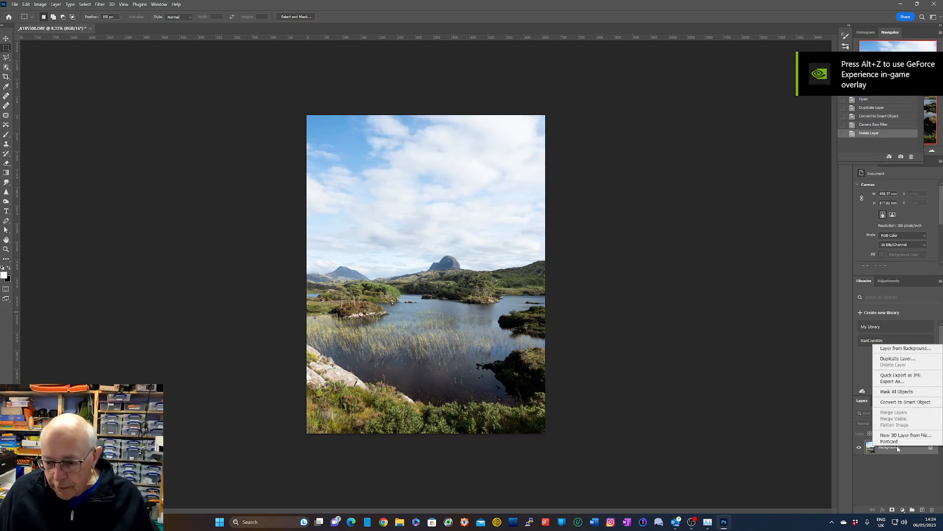
click(902, 359)
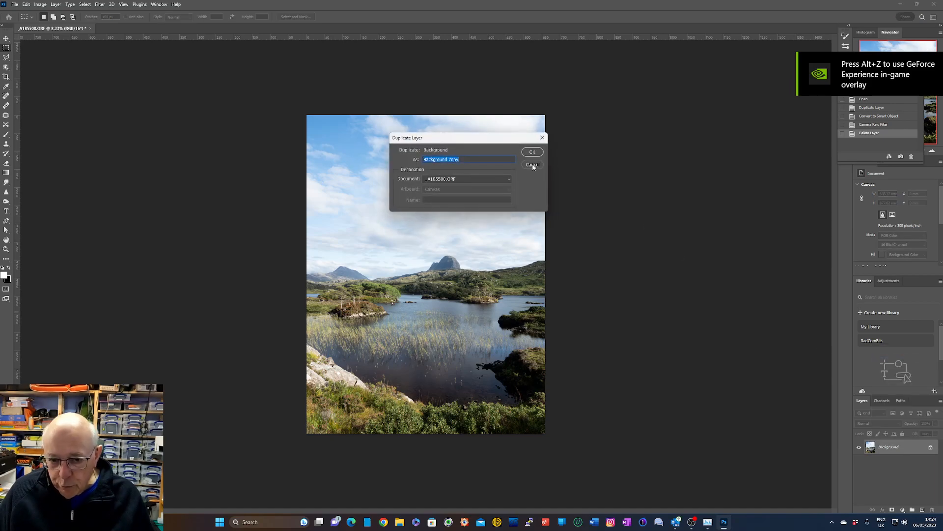
text(sky)
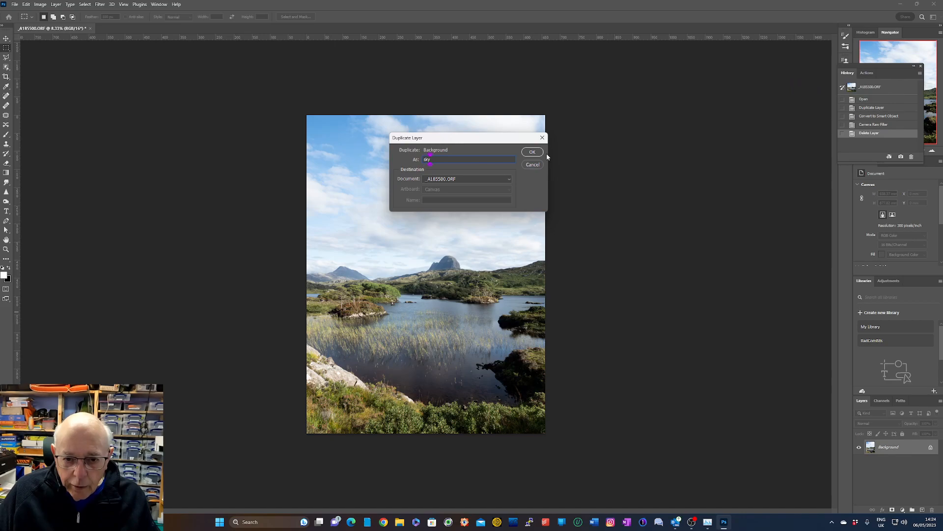
click(534, 152)
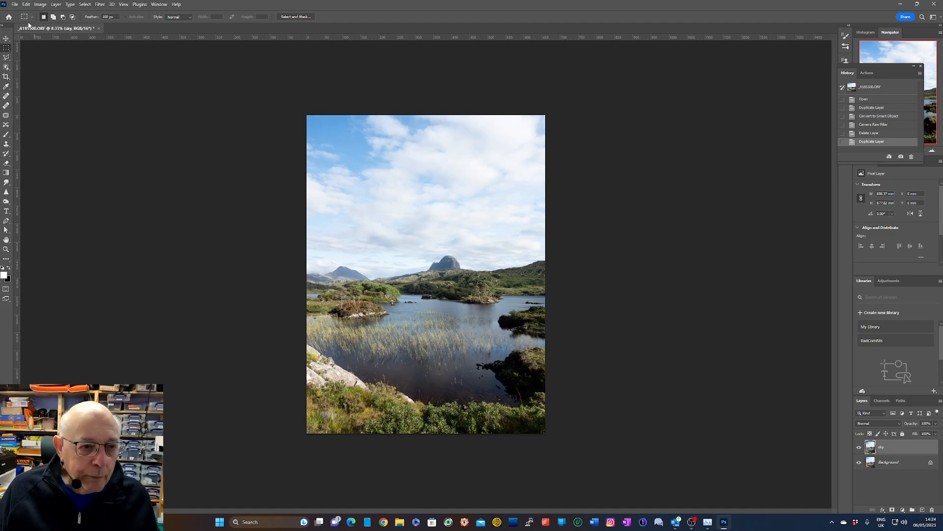
Start Sky Replacement on the sky layer and compare several blue-sky presets, settling on the one with broad, soft white clouds
click(29, 6)
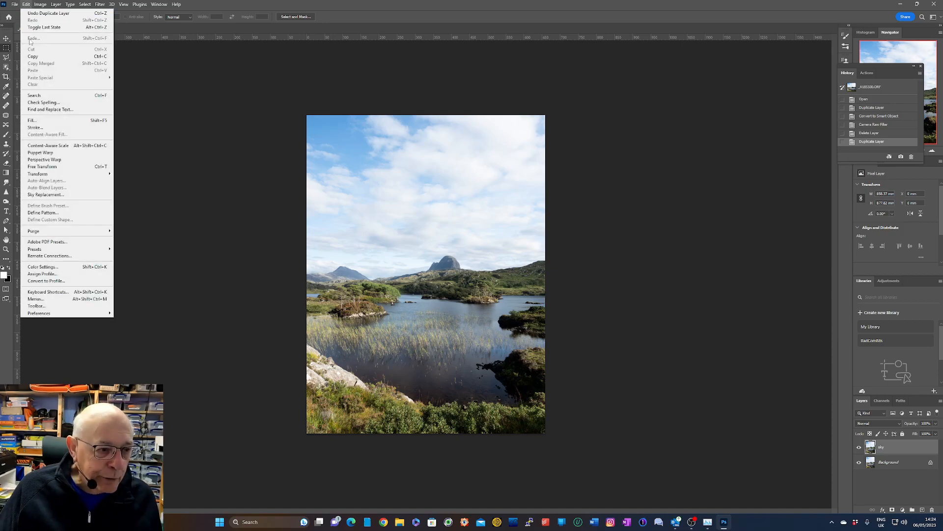
click(50, 195)
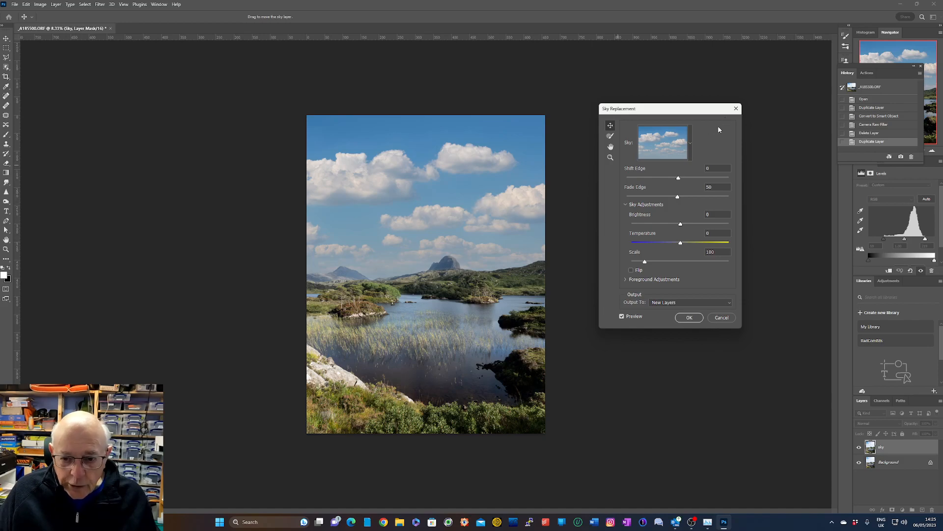
click(690, 146)
mouse_move(703, 206)
mouse_down()
mouse_move(699, 228)
mouse_move(701, 214)
mouse_up()
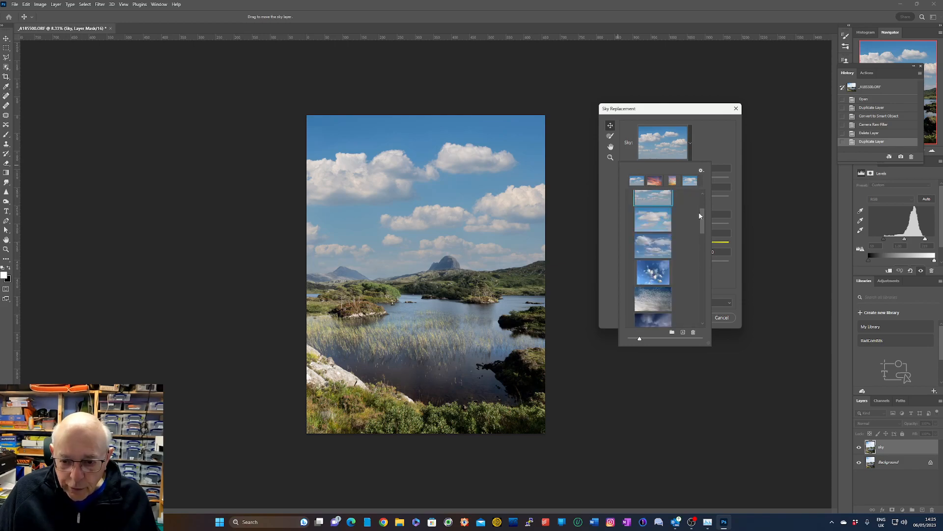
click(647, 284)
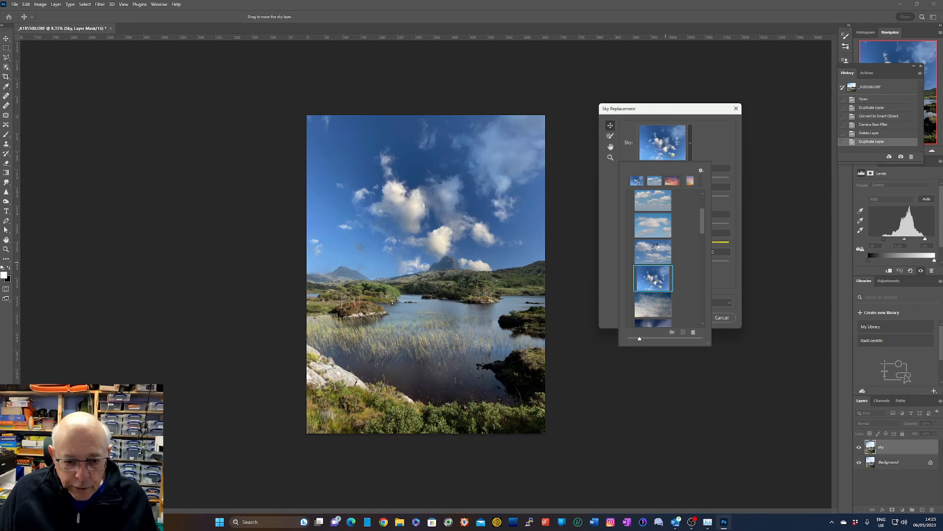
click(657, 249)
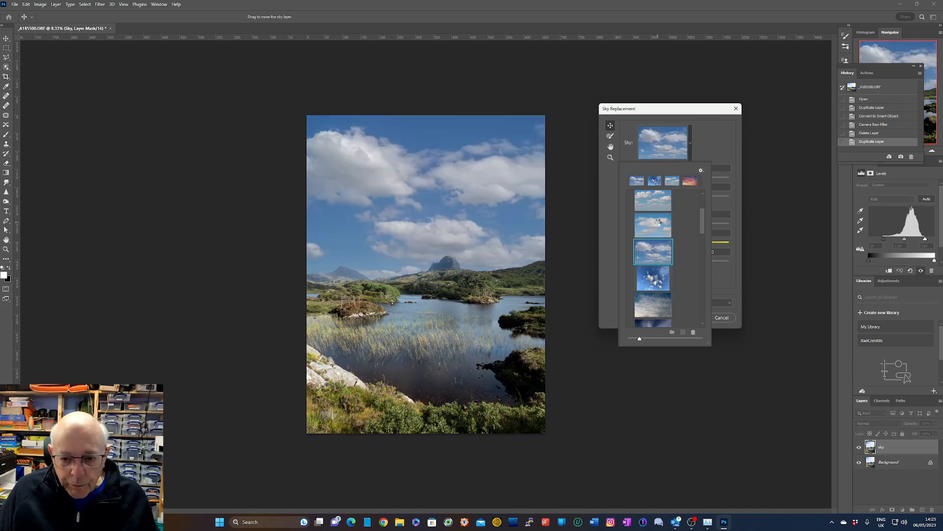
click(659, 225)
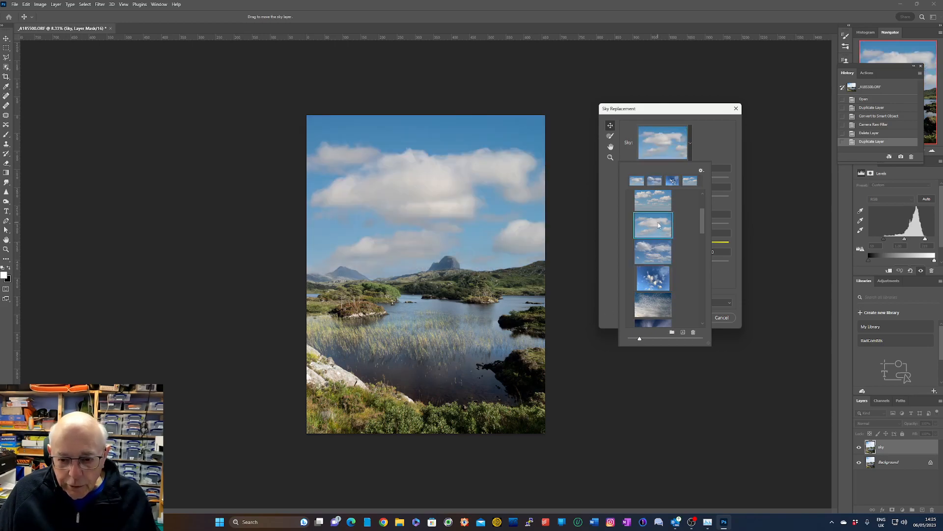
click(721, 149)
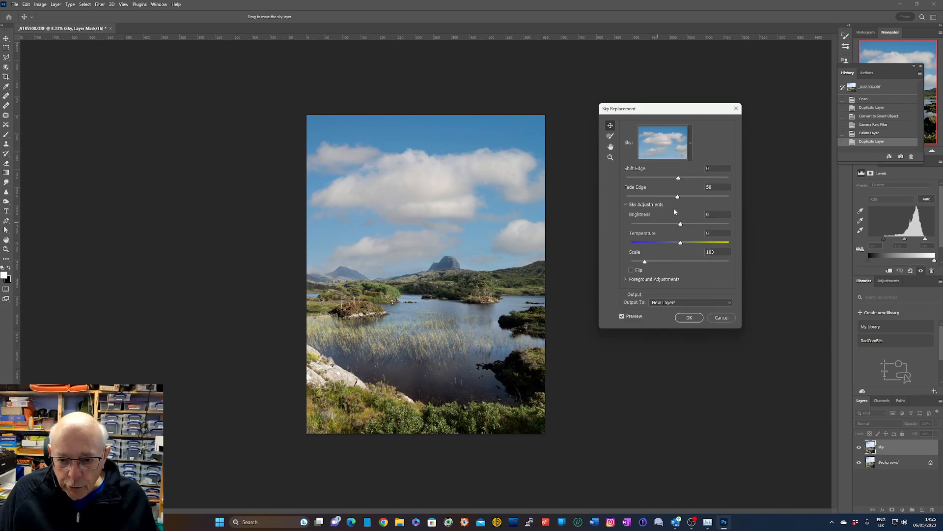
Try different brightness and scale values for the replacement sky, ending at brightness 1 and scale 83, with output kept as New Layers
drag(681, 225, 658, 225)
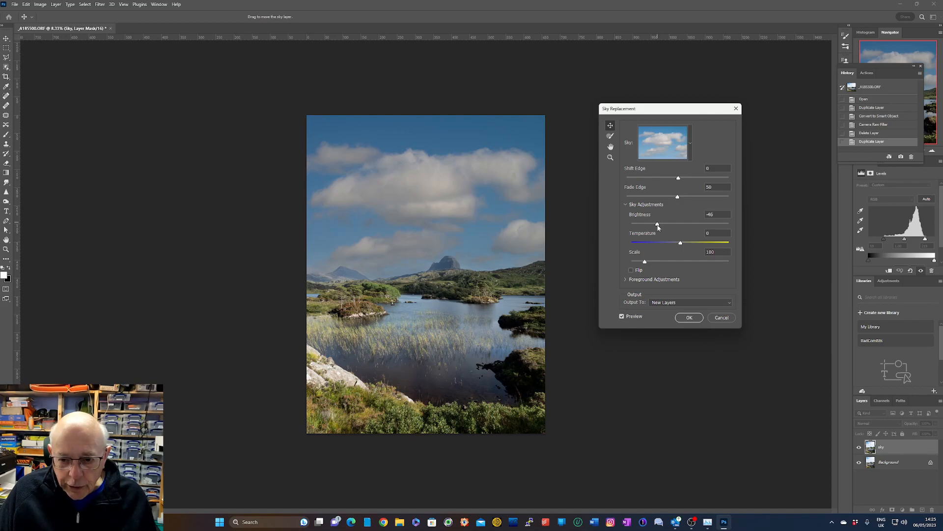
drag(659, 226, 680, 225)
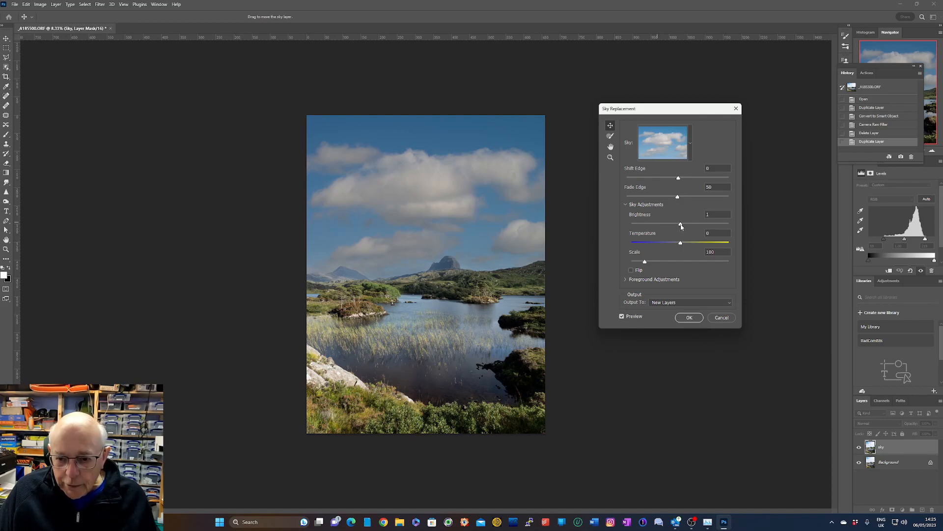
drag(644, 261, 659, 264)
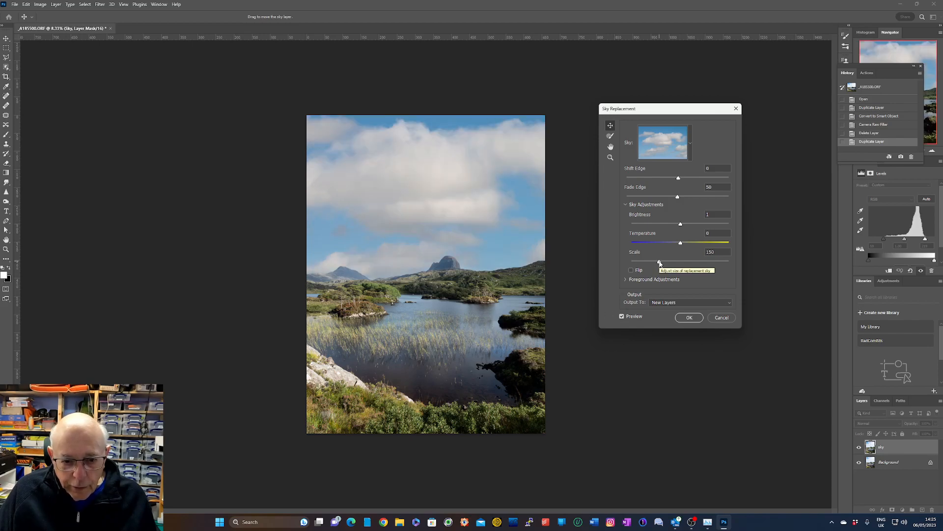
drag(659, 263, 641, 262)
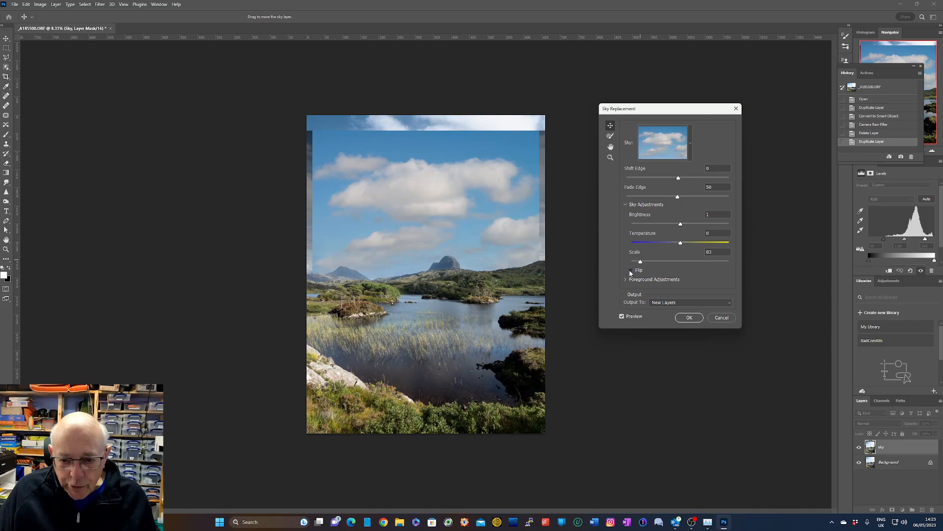
click(631, 271)
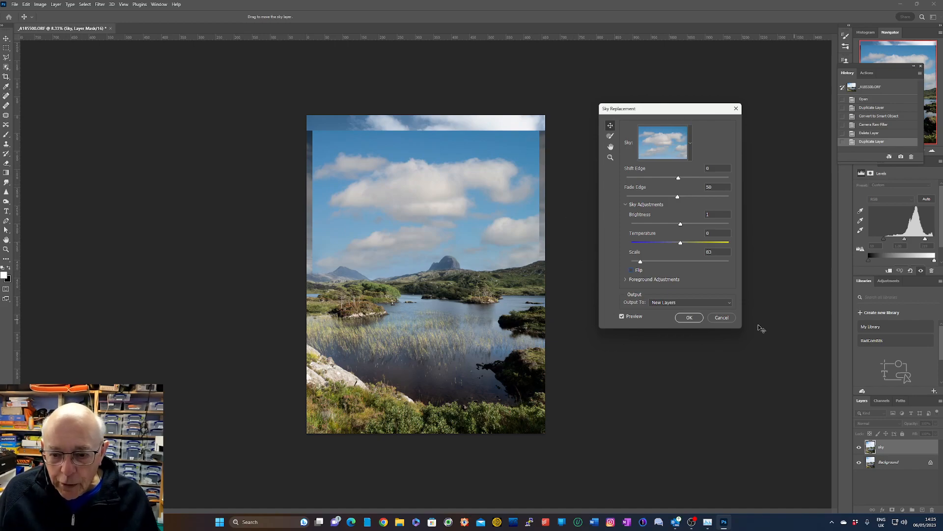
click(731, 304)
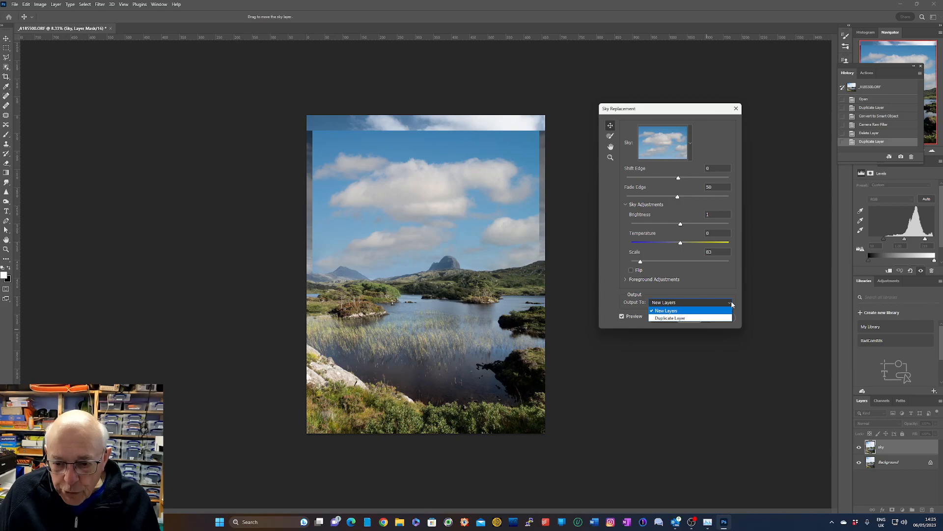
click(708, 293)
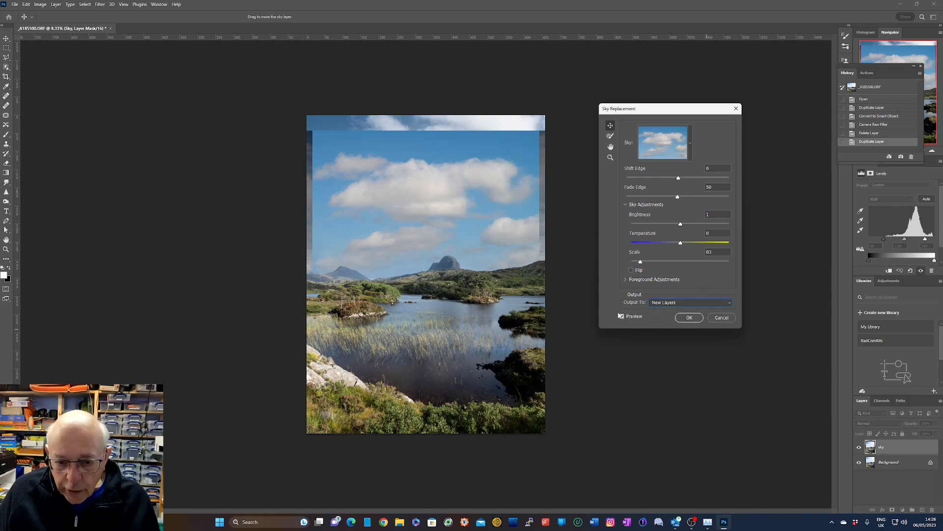
Open the file browser for importing a custom sky image, close it without importing, and cancel the sky replacement
click(691, 144)
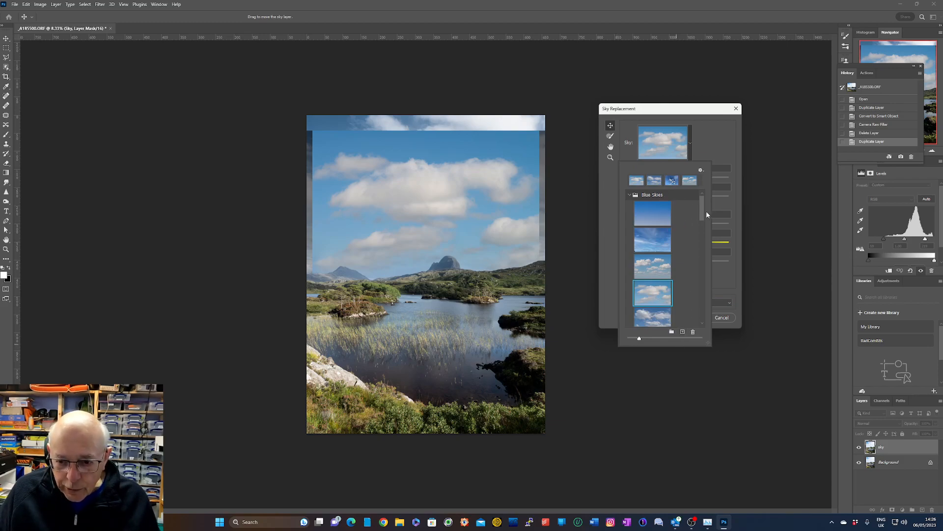
mouse_move(704, 207)
mouse_down()
mouse_move(705, 250)
mouse_move(700, 197)
mouse_up()
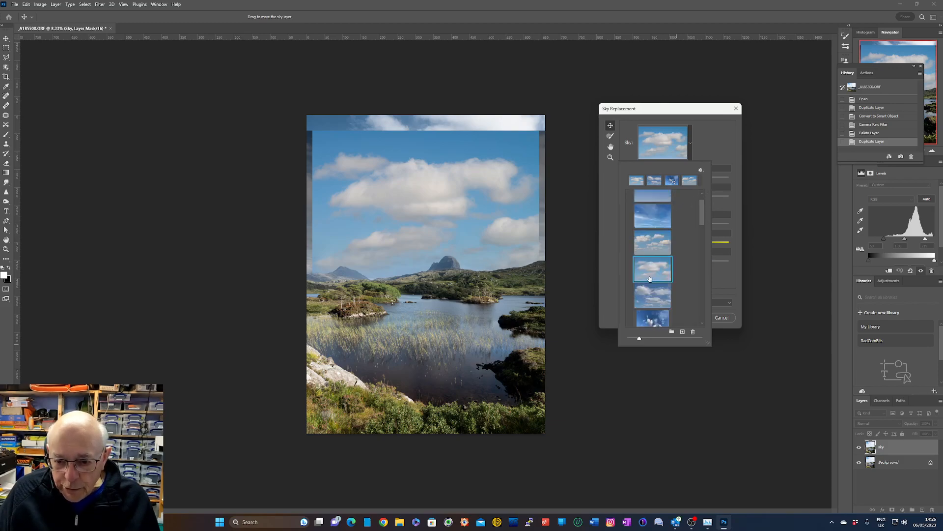
click(683, 333)
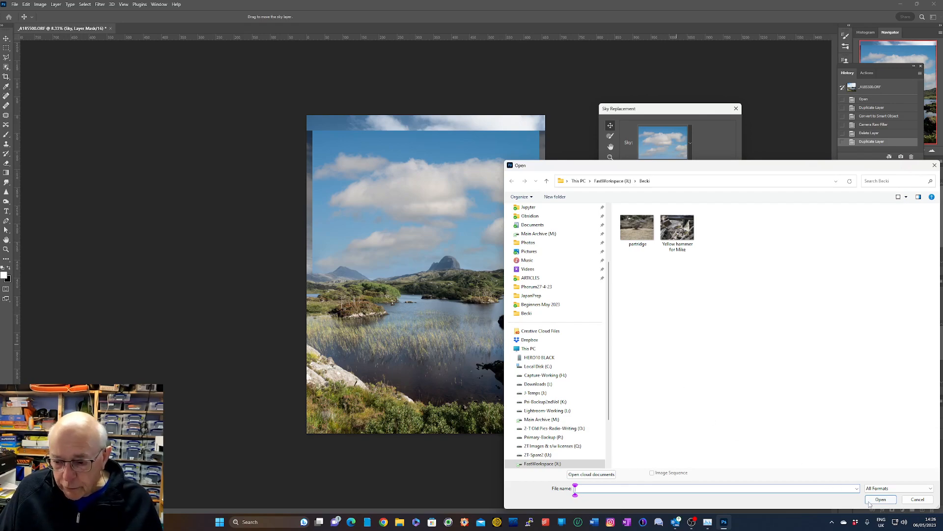
click(917, 500)
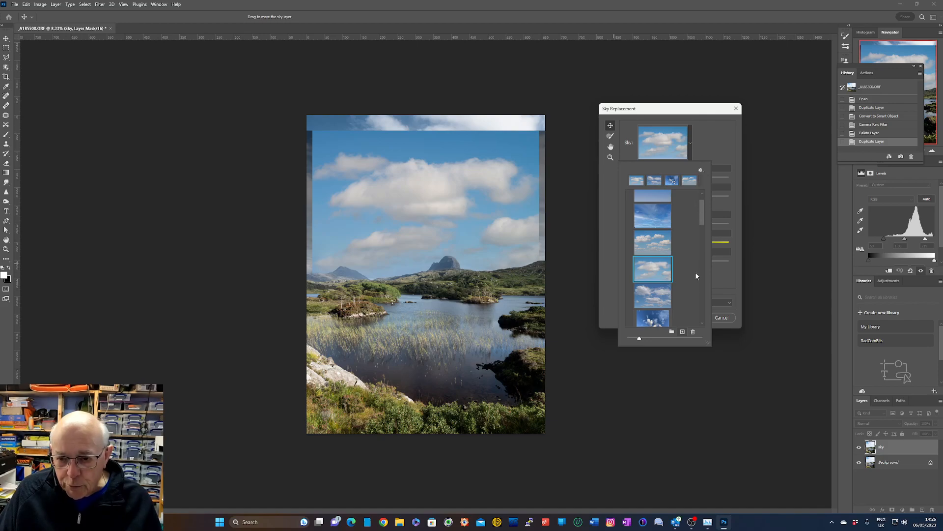
click(720, 147)
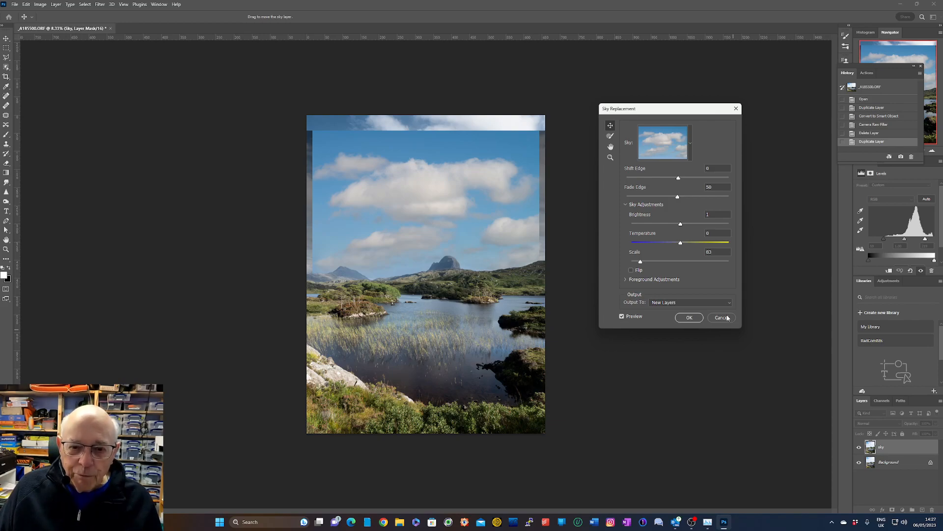
click(721, 318)
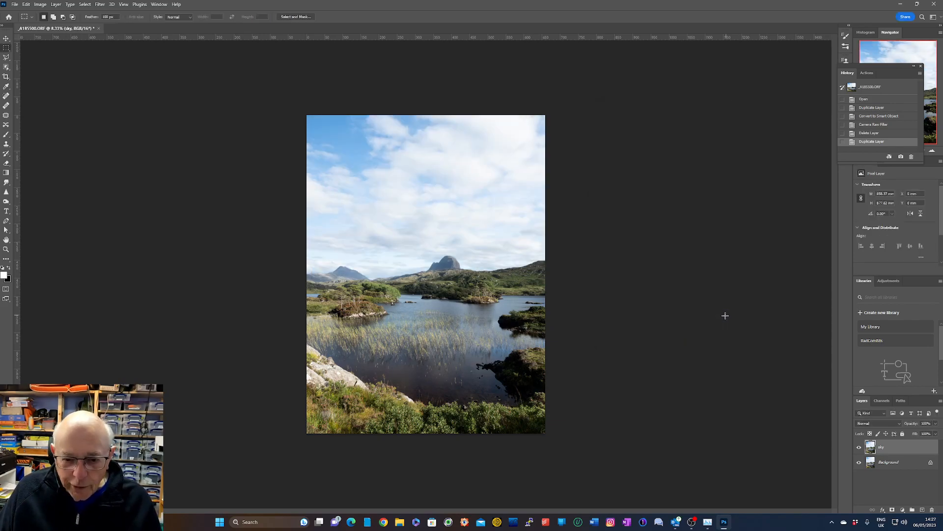